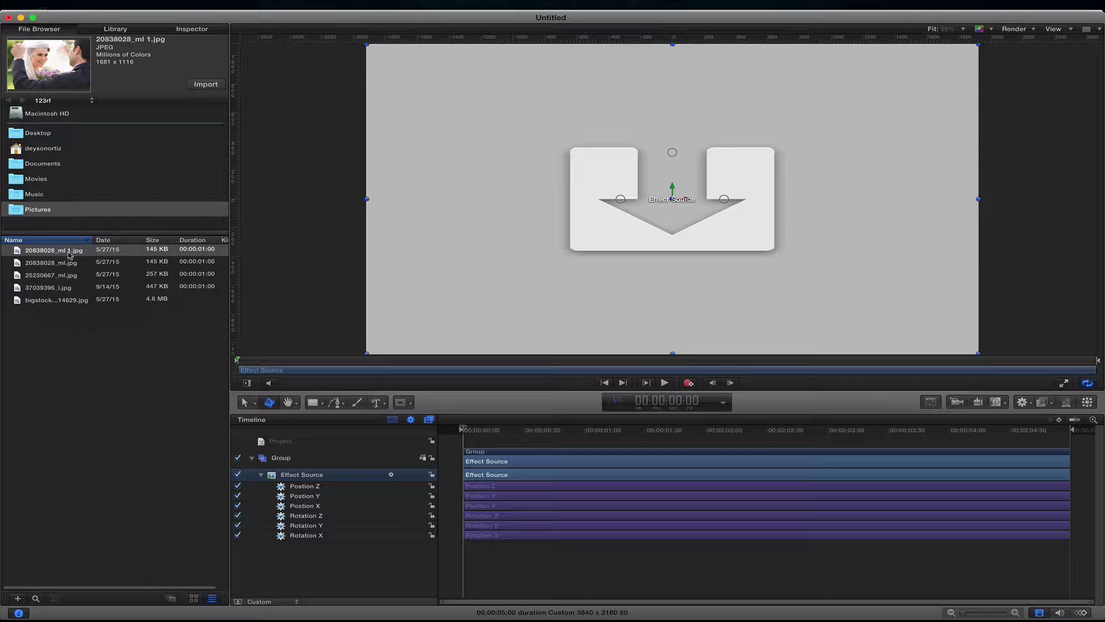
Step: Drop the wedding photo into the effect drop zone and display the Effect Source properties in the Inspector
{"action": "left_click_drag", "start_coordinate": [16, 252], "coordinate": [612, 189]}
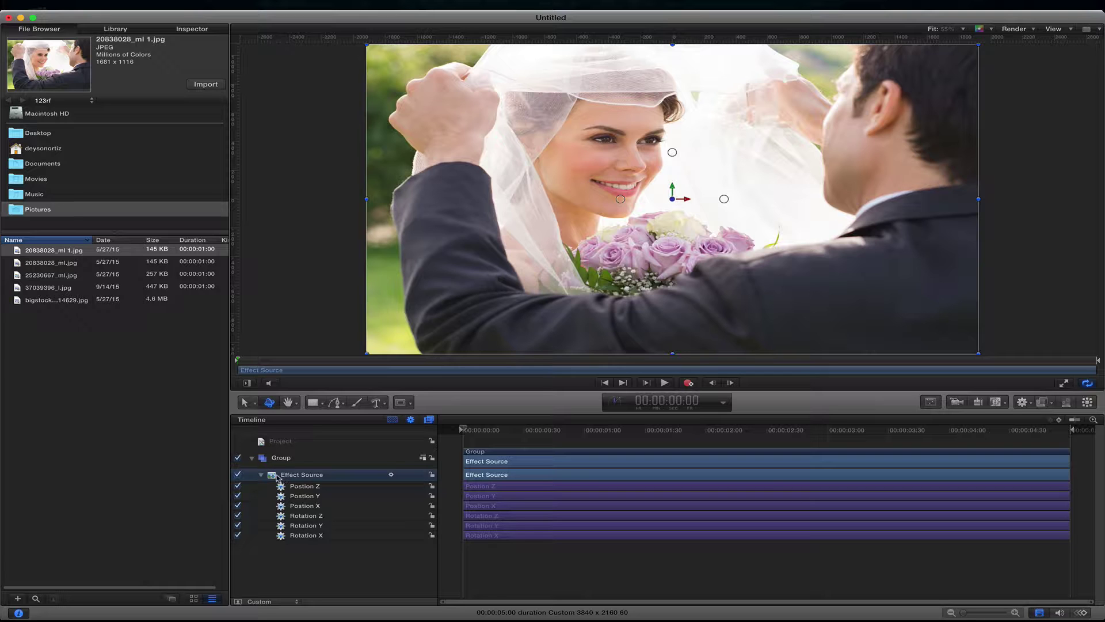
{"action": "left_click", "coordinate": [192, 29]}
{"action": "mouse_move", "coordinate": [90, 155]}
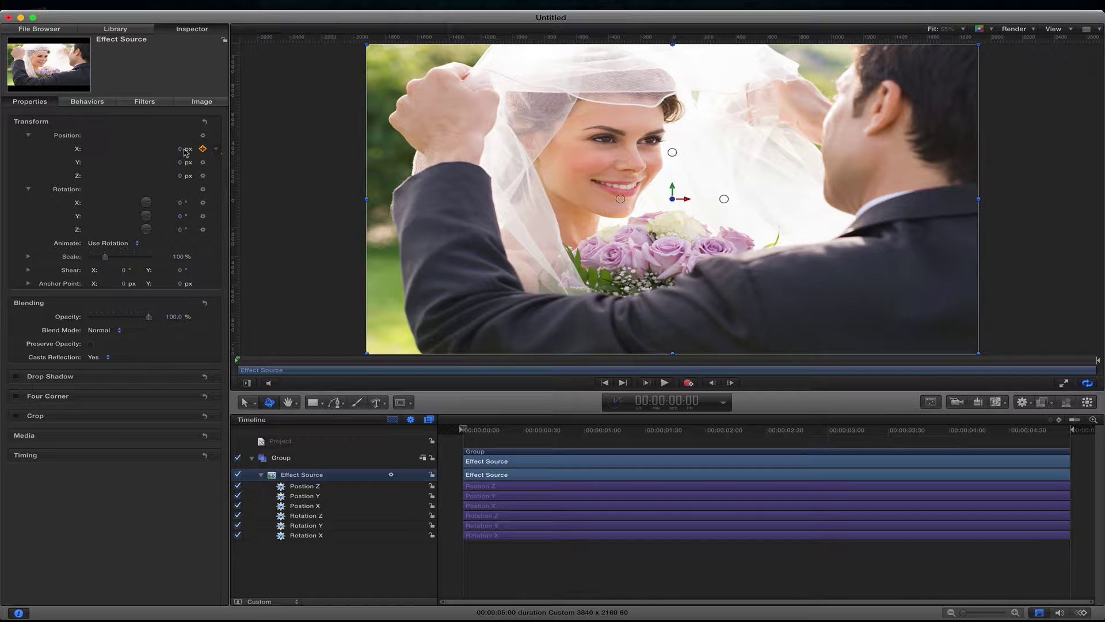
Step: Add a Ramp parameter behavior to Position X, then delete it right away
{"action": "left_click", "coordinate": [216, 149]}
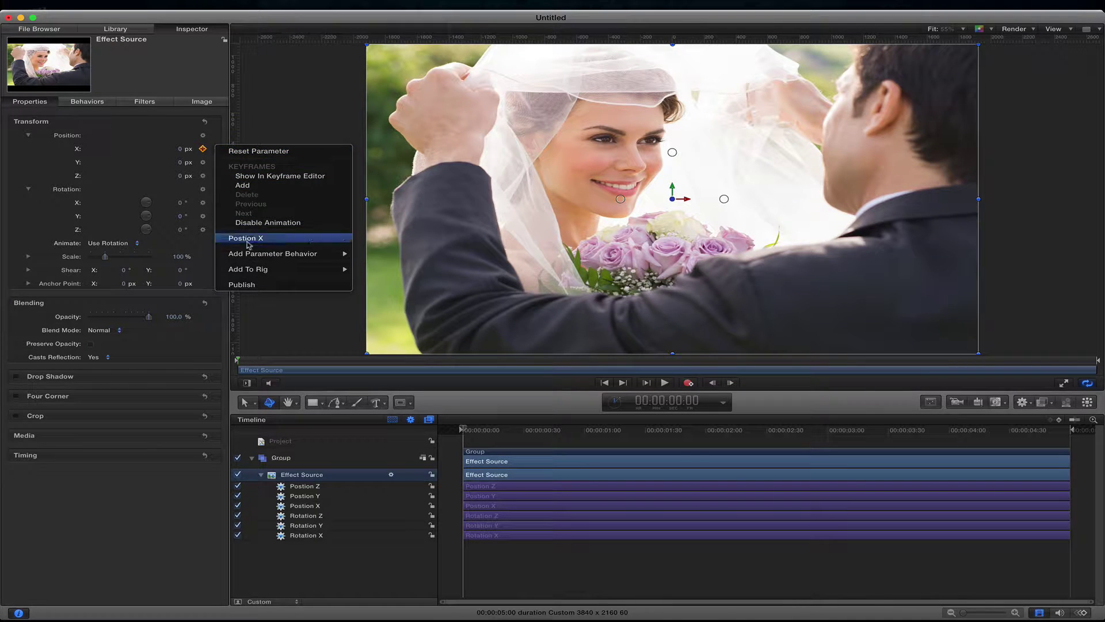
{"action": "mouse_move", "coordinate": [249, 259]}
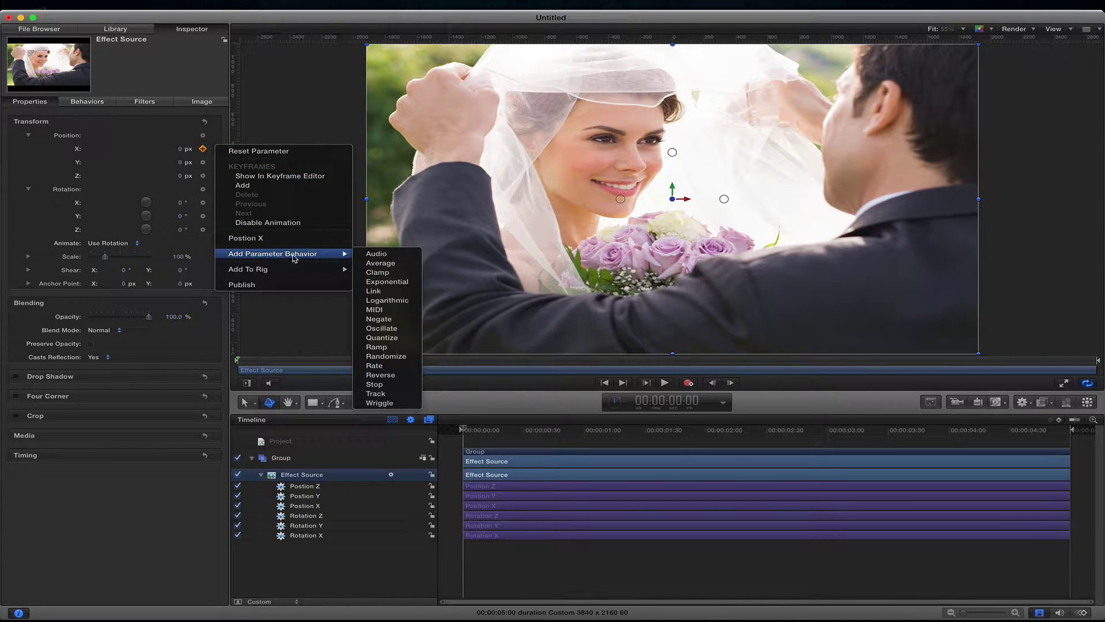
{"action": "left_click", "coordinate": [376, 347]}
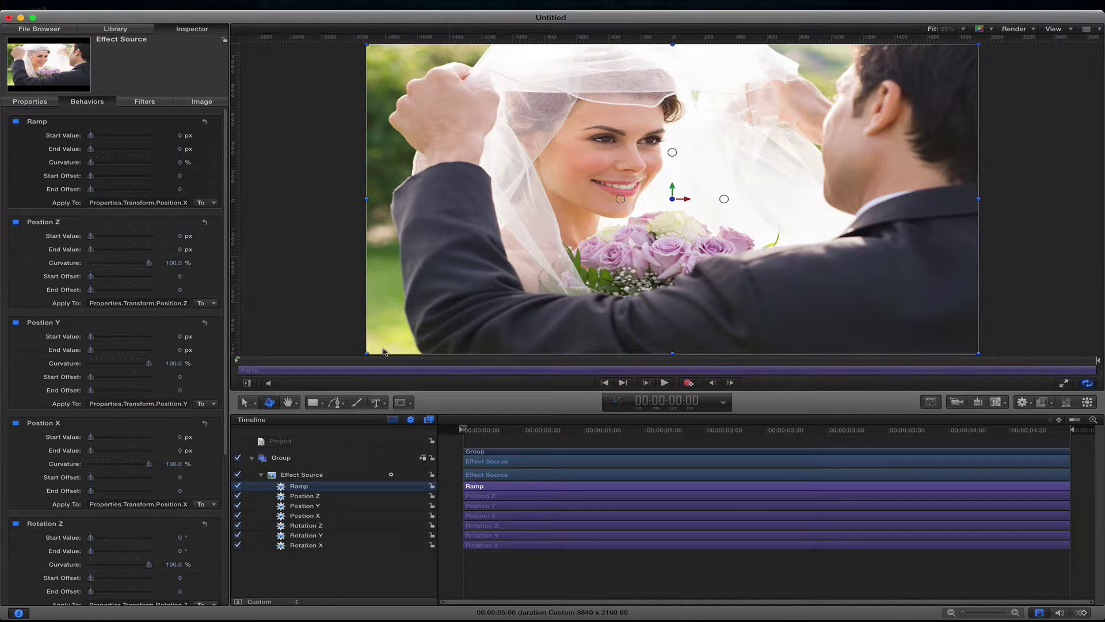
{"action": "key", "text": "Delete"}
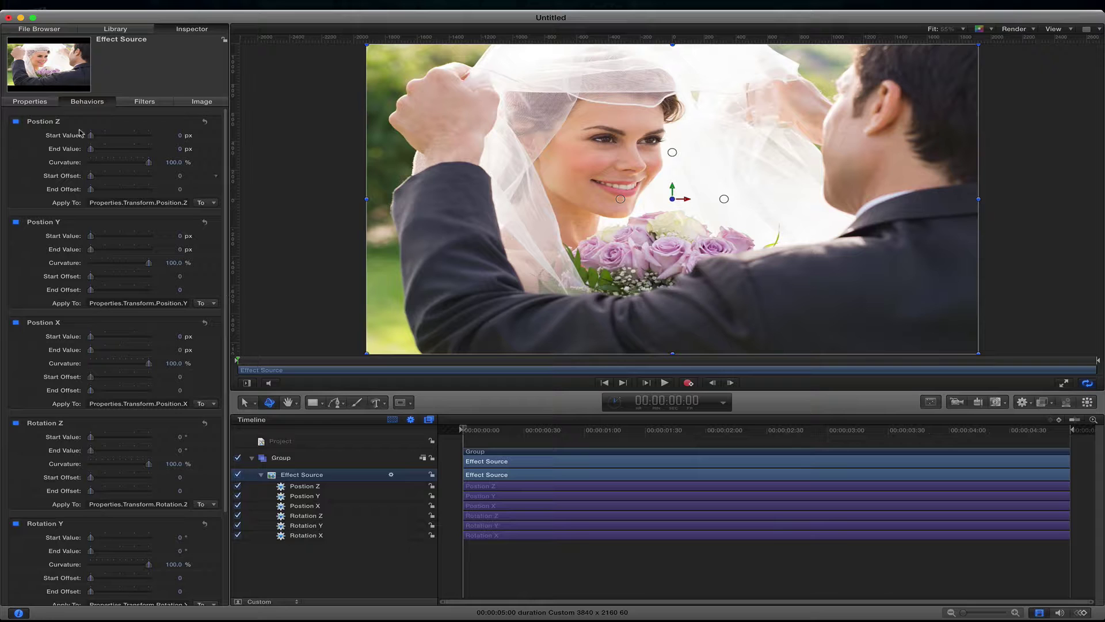
Step: Show the drop zone's Properties, then select the Position Z ramp behavior in the Timeline
{"action": "left_click", "coordinate": [34, 101]}
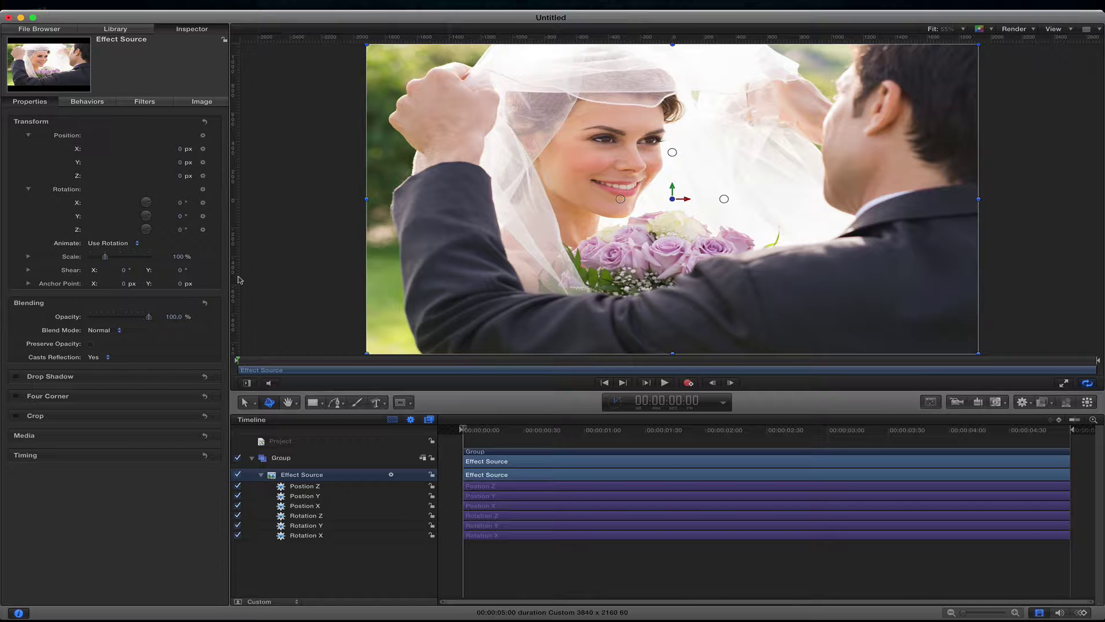
{"action": "left_click", "coordinate": [309, 487]}
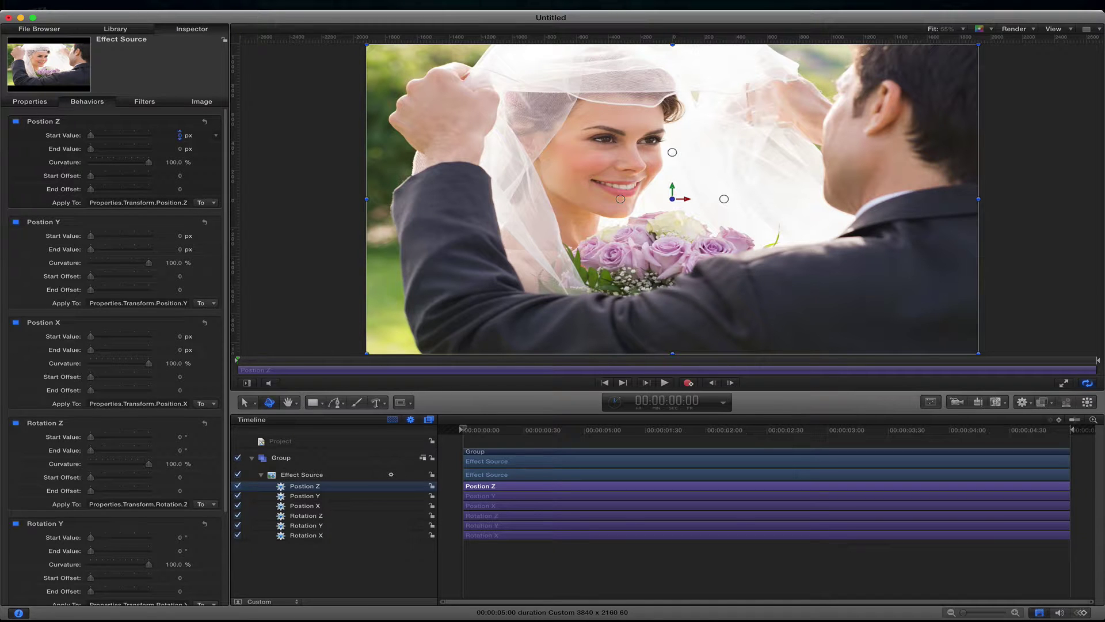
Step: Set the Position Z ramp Start Value to 1817 px and preview the zoom, ending on the first frame
{"action": "left_click_drag", "start_coordinate": [180, 135], "coordinate": [171, 131]}
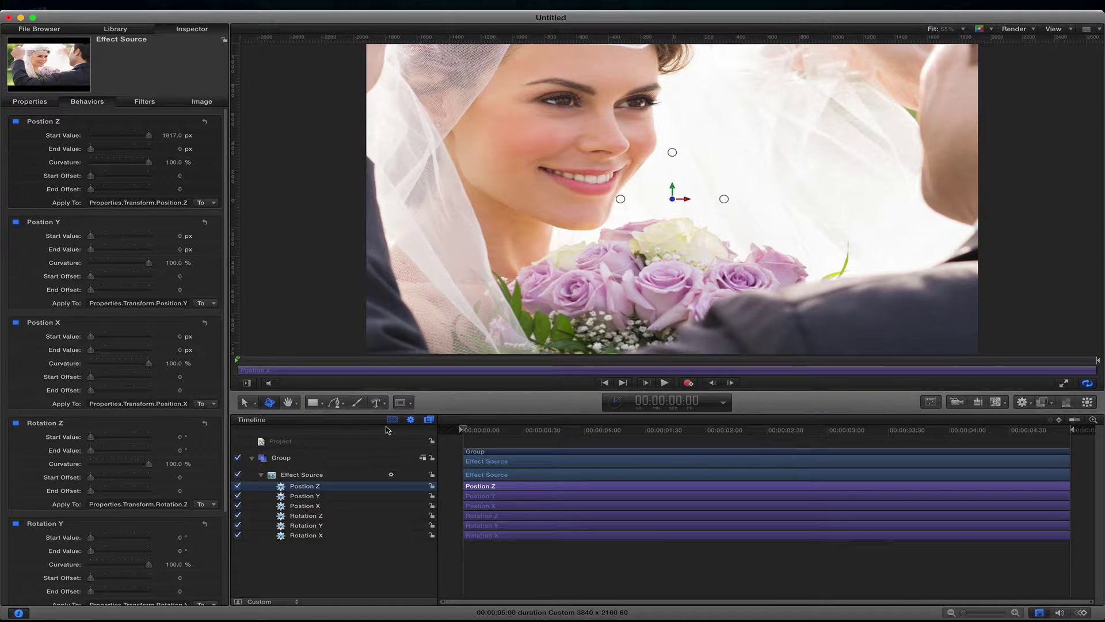
{"action": "left_click_drag", "start_coordinate": [476, 431], "coordinate": [858, 427]}
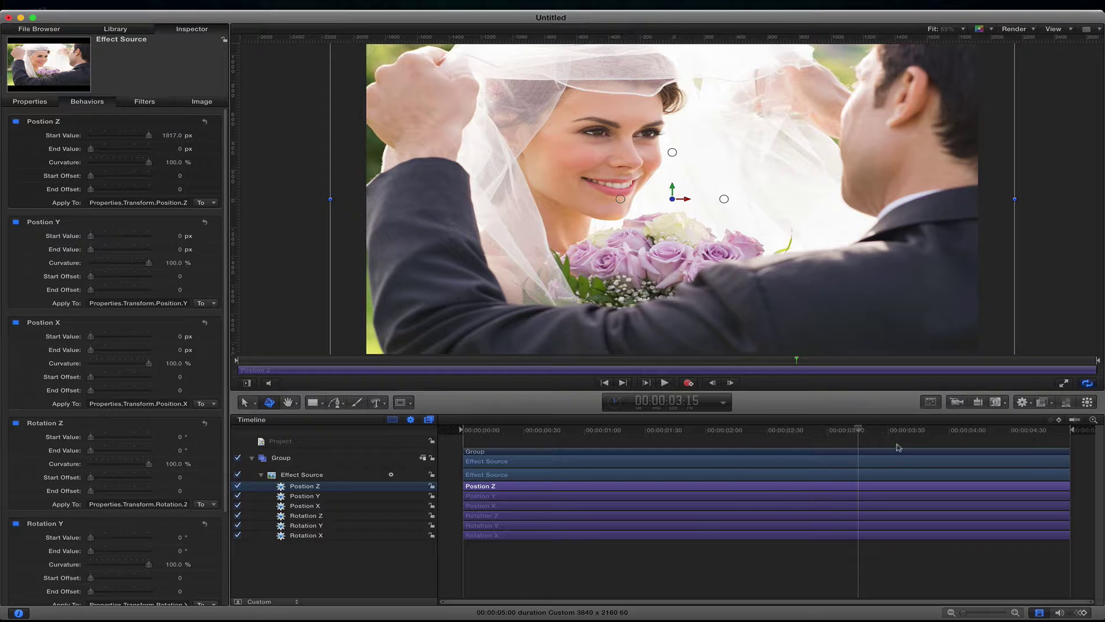
{"action": "left_click_drag", "start_coordinate": [890, 433], "coordinate": [1067, 429]}
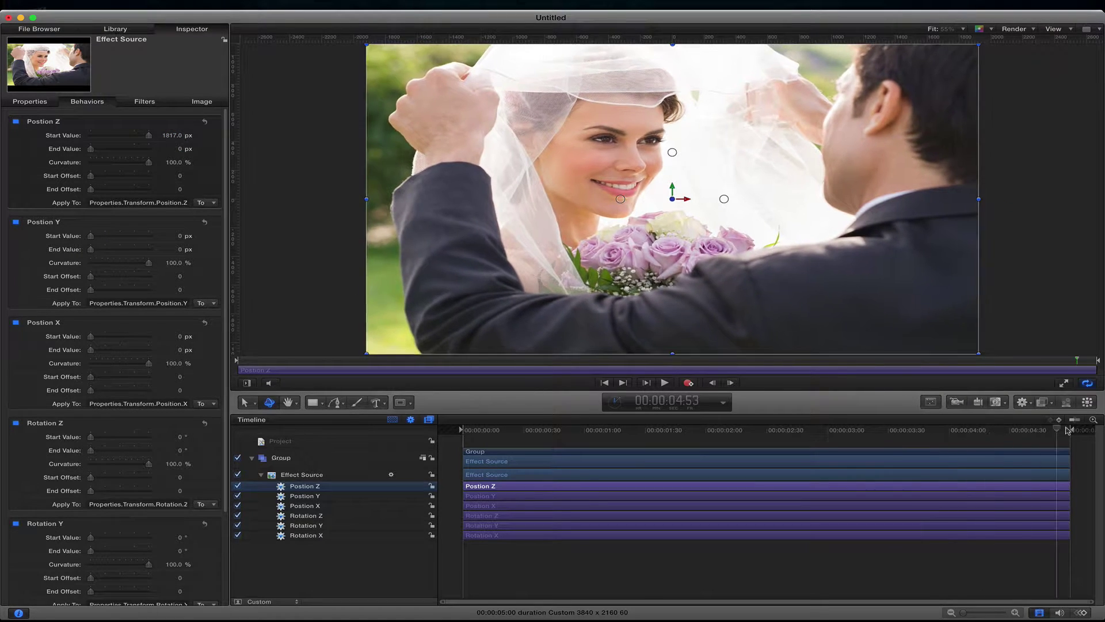
{"action": "key", "text": "space"}
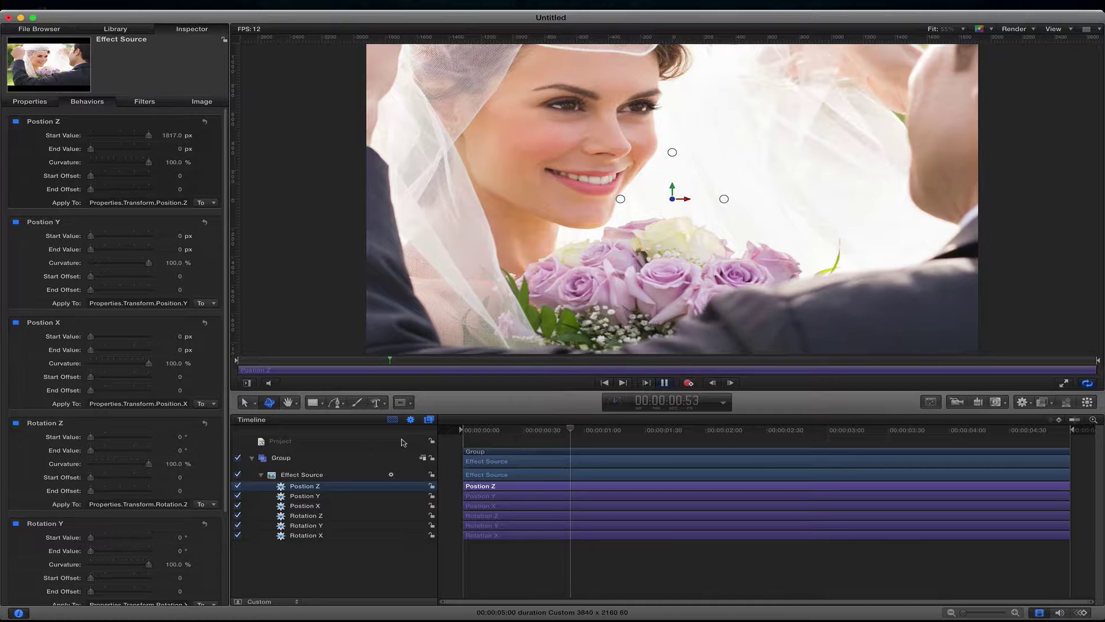
{"action": "key", "text": "space"}
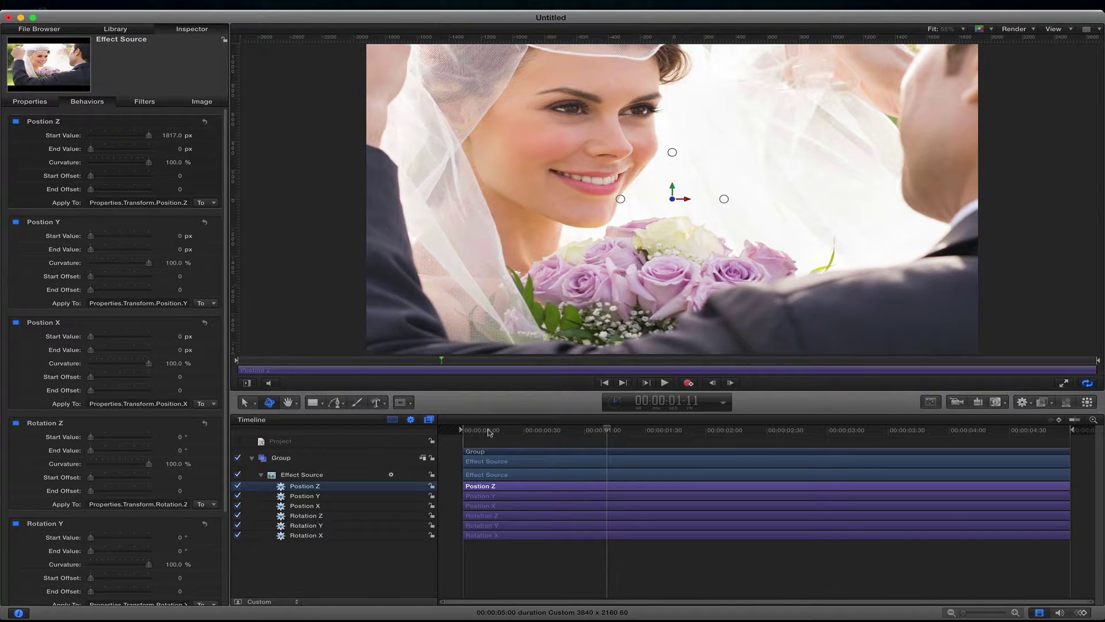
{"action": "key", "text": "Home"}
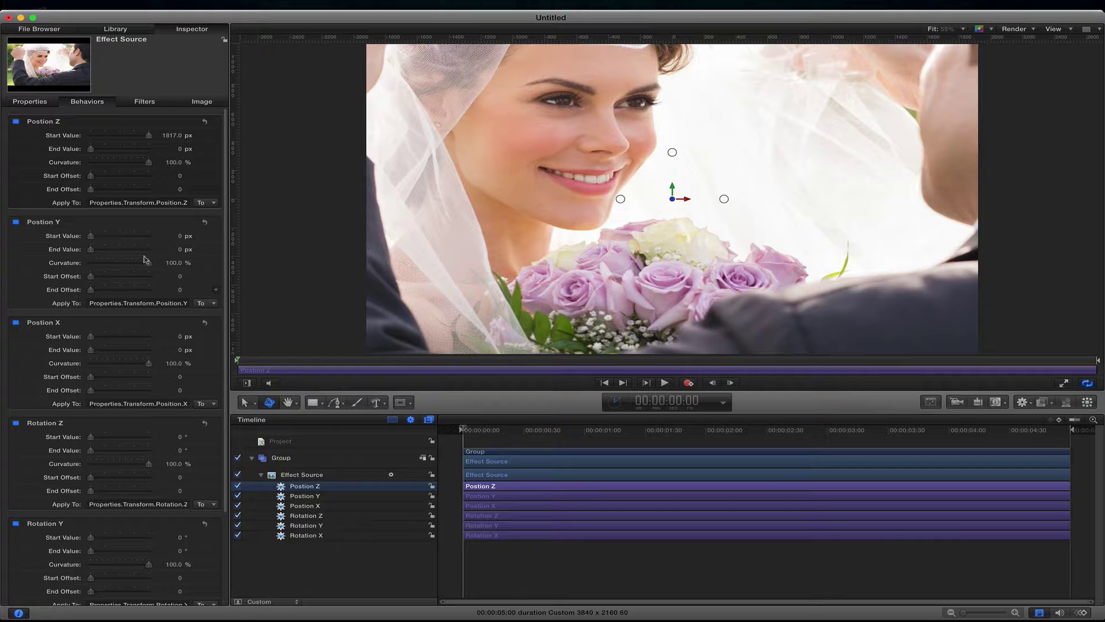
Step: Start the ramps at Position Y -376 px, Position X 375 px and Rotation Z 1°
{"action": "left_click_drag", "start_coordinate": [179, 236], "coordinate": [167, 236]}
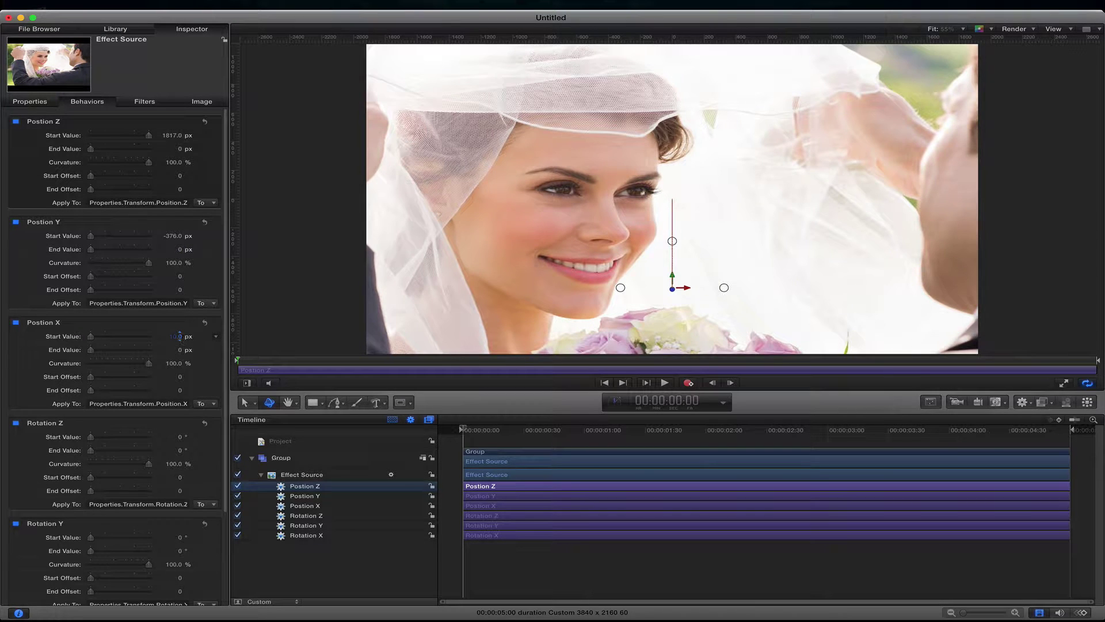
{"action": "left_click_drag", "start_coordinate": [179, 336], "coordinate": [186, 336]}
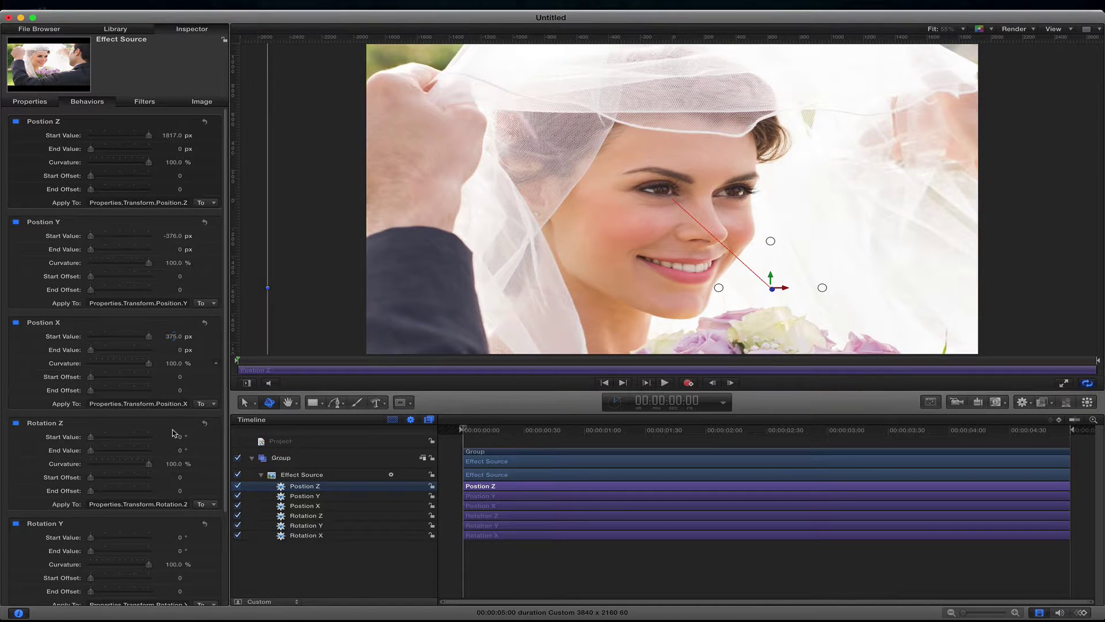
{"action": "mouse_move", "coordinate": [180, 437]}
{"action": "left_mouse_down"}
{"action": "mouse_move", "coordinate": [196, 437]}
{"action": "mouse_move", "coordinate": [182, 436]}
{"action": "left_mouse_up"}
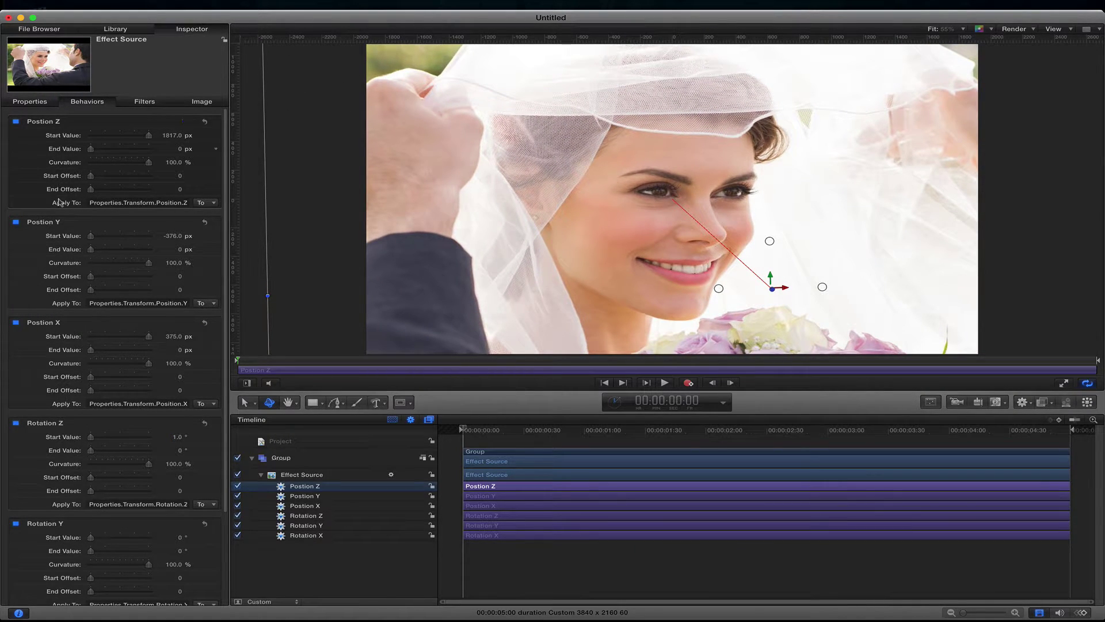
{"action": "left_click", "coordinate": [38, 102]}
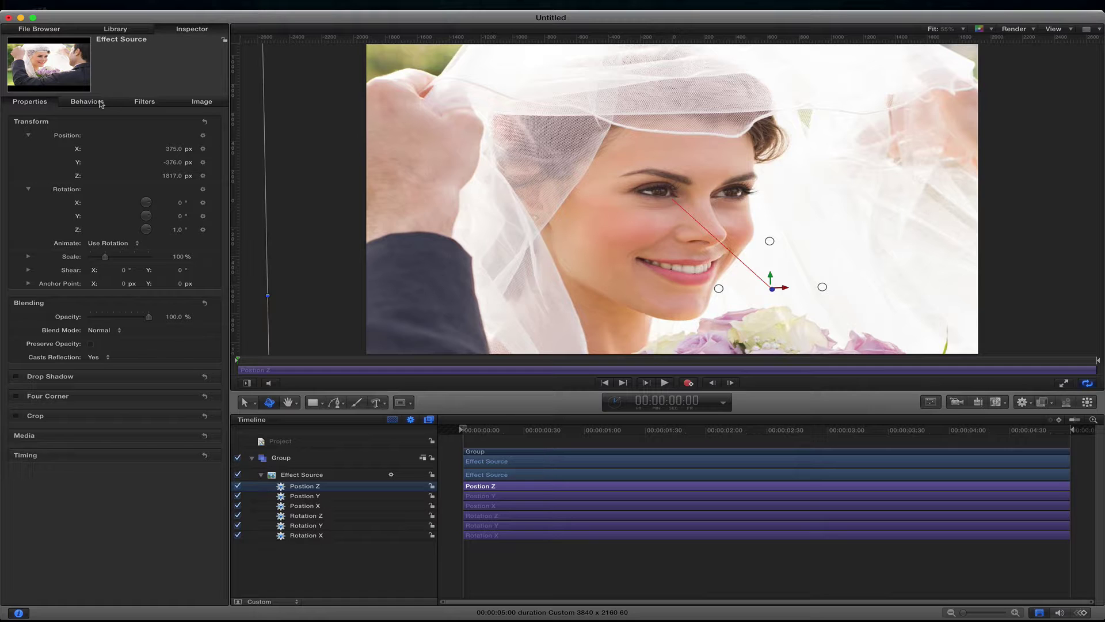
Step: Raise the Rotation Z Start Value to 6.5° and Rotation Y to 32°, then preview the tilt
{"action": "left_click", "coordinate": [86, 101]}
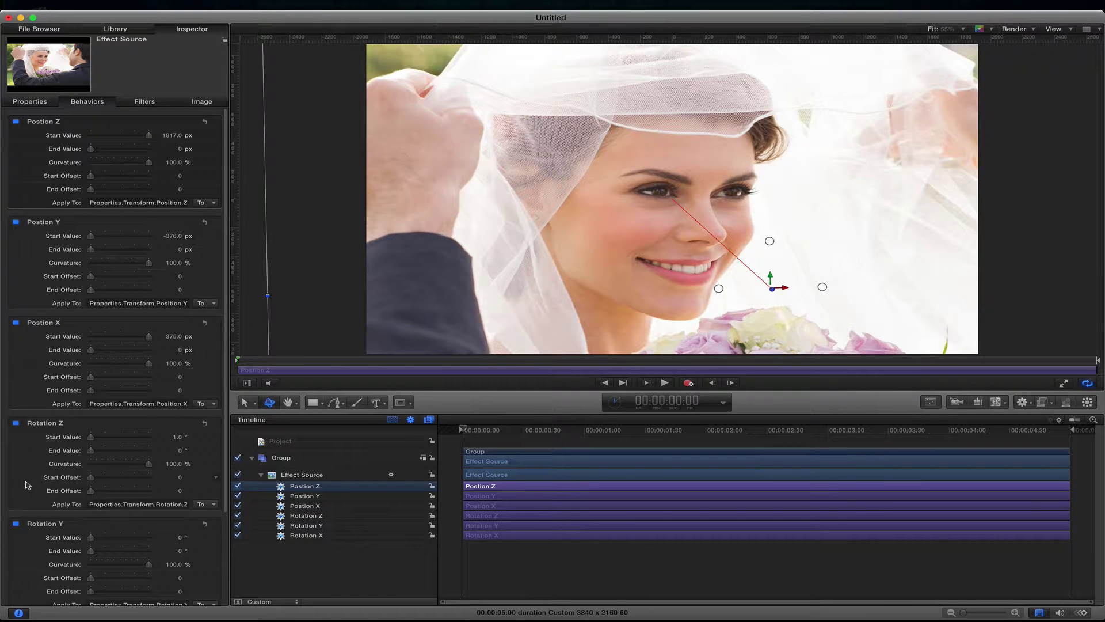
{"action": "scroll", "coordinate": [97, 442], "scroll_direction": "down", "scroll_amount": 1}
{"action": "left_click_drag", "start_coordinate": [96, 435], "coordinate": [97, 435]}
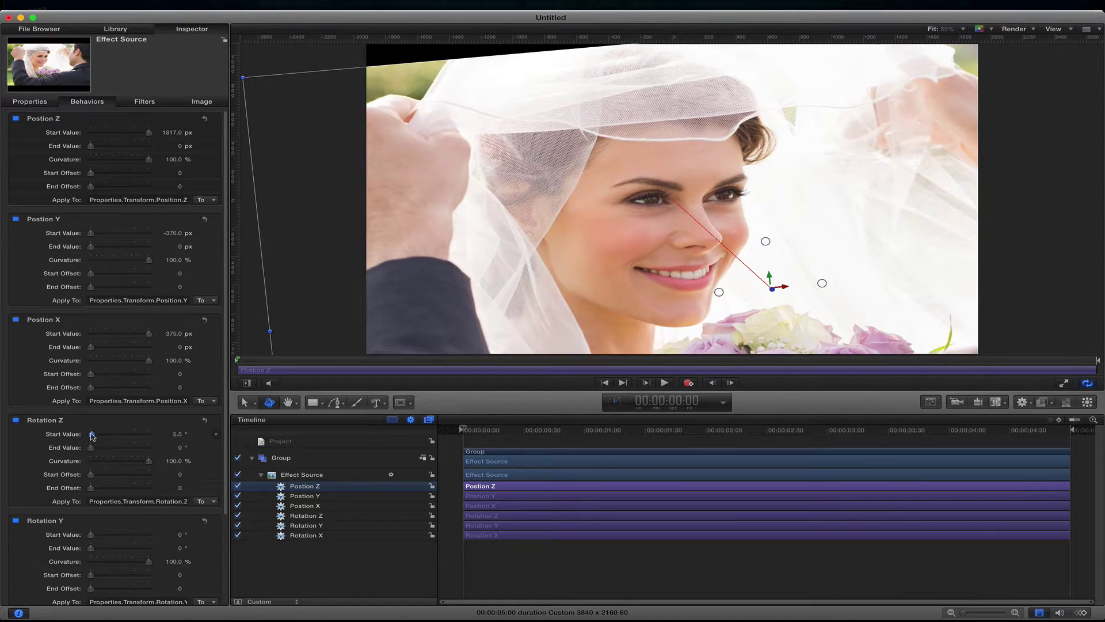
{"action": "left_click_drag", "start_coordinate": [182, 435], "coordinate": [190, 436]}
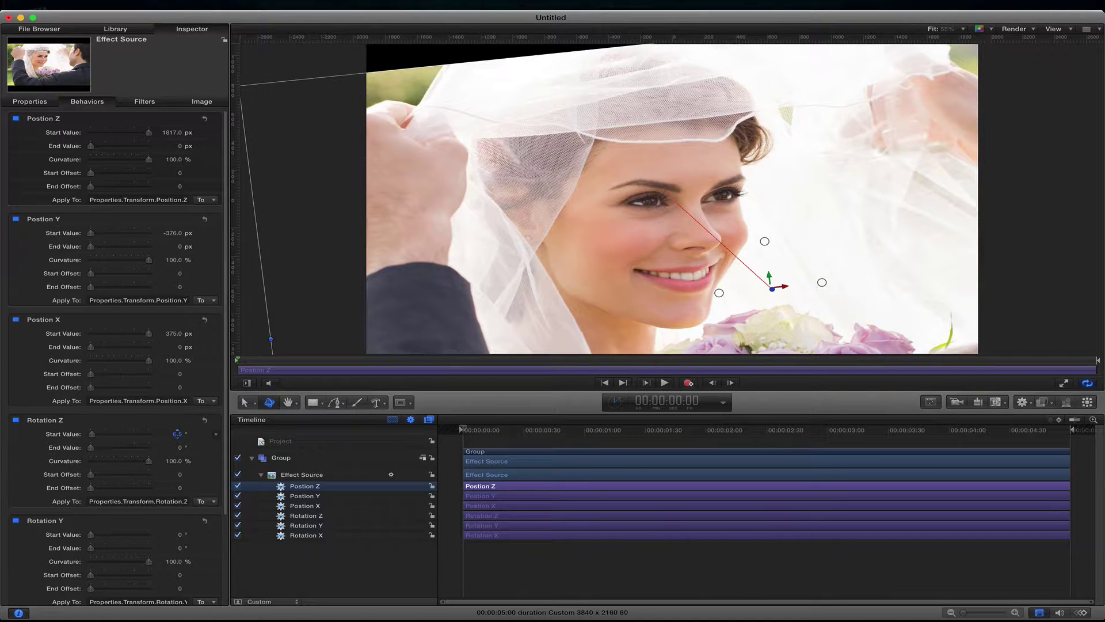
{"action": "left_click_drag", "start_coordinate": [178, 534], "coordinate": [215, 534]}
{"action": "mouse_move", "coordinate": [473, 432]}
{"action": "left_mouse_down"}
{"action": "mouse_move", "coordinate": [501, 432]}
{"action": "mouse_move", "coordinate": [463, 431]}
{"action": "left_mouse_up"}
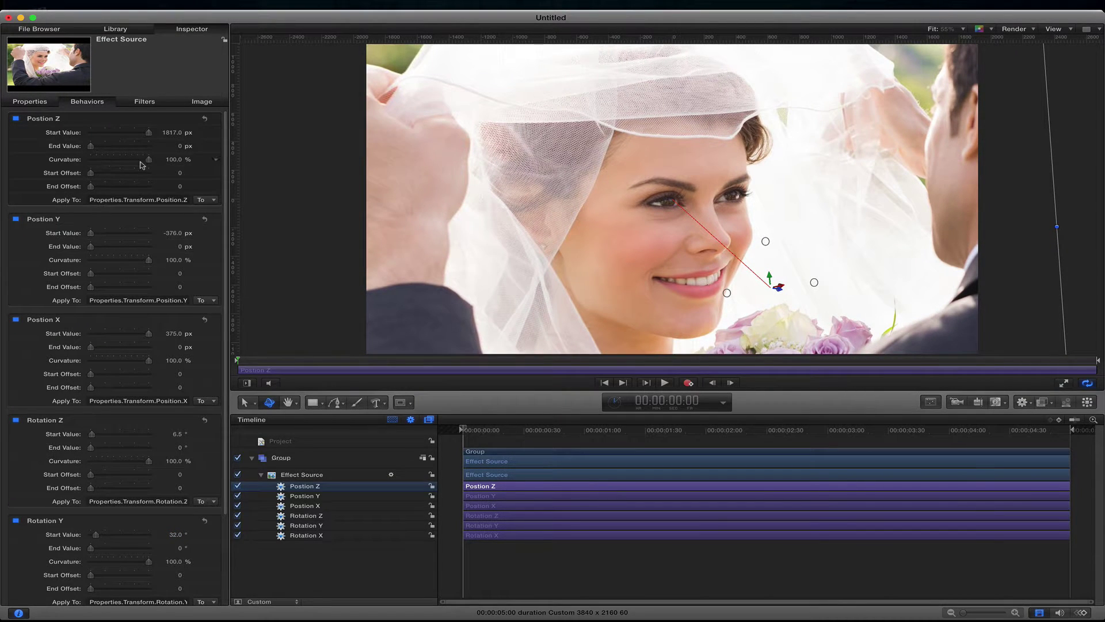
{"action": "scroll", "coordinate": [64, 170], "scroll_direction": "up", "scroll_amount": 1}
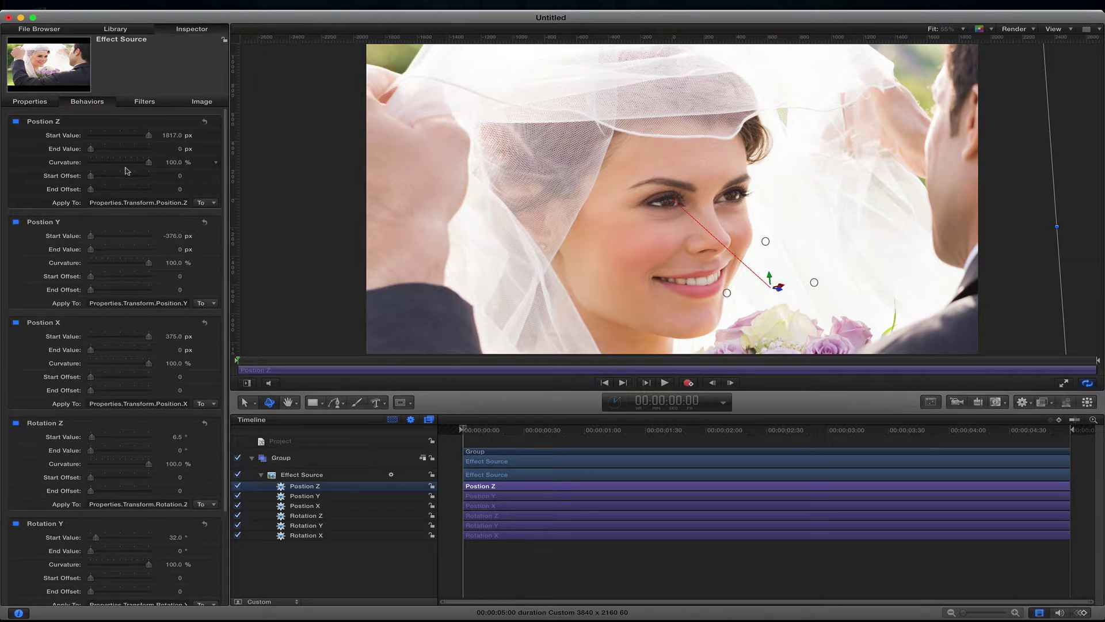
Step: Show the Keyframe Editor, take Position Z curvature to 0% and back to 100%, and preview
{"action": "left_click", "coordinate": [1082, 613]}
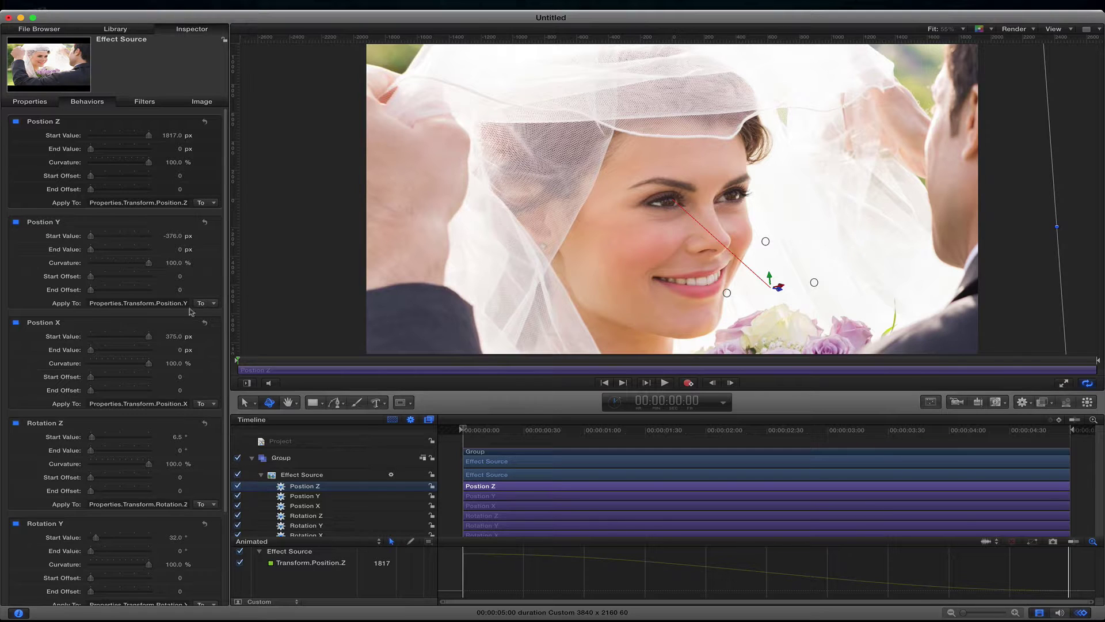
{"action": "left_click_drag", "start_coordinate": [119, 162], "coordinate": [74, 166]}
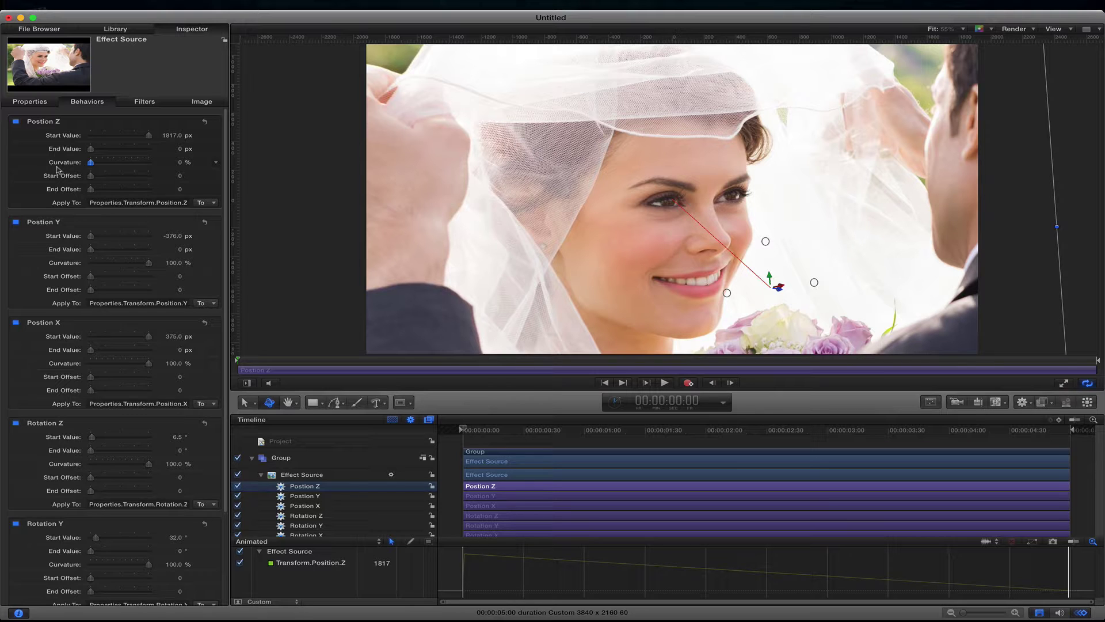
{"action": "left_click_drag", "start_coordinate": [105, 164], "coordinate": [172, 165]}
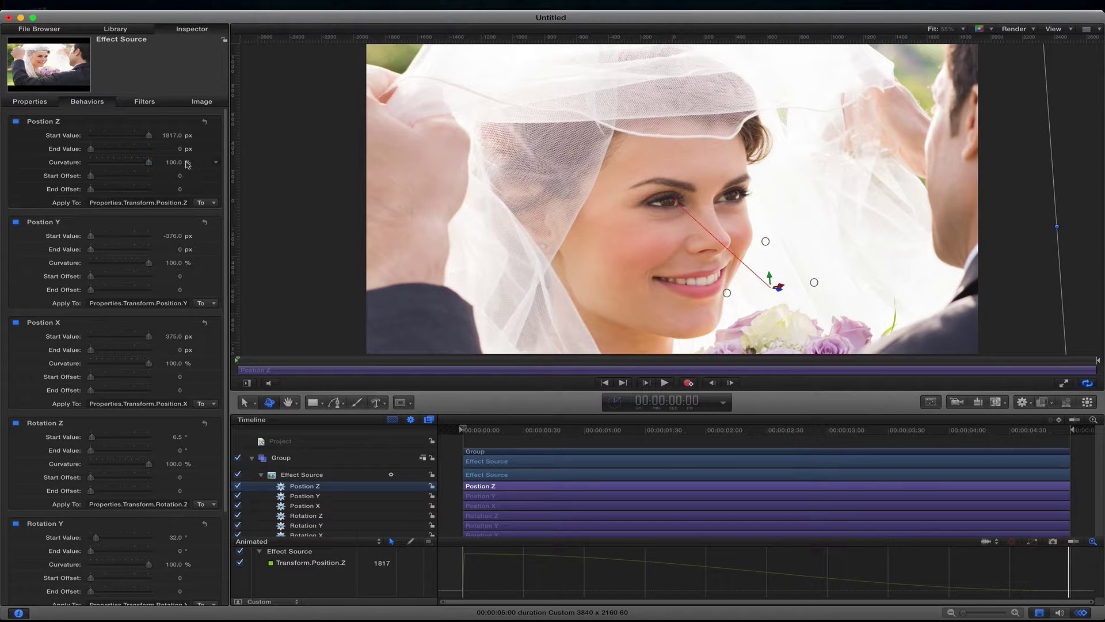
{"action": "left_click_drag", "start_coordinate": [494, 433], "coordinate": [1079, 428]}
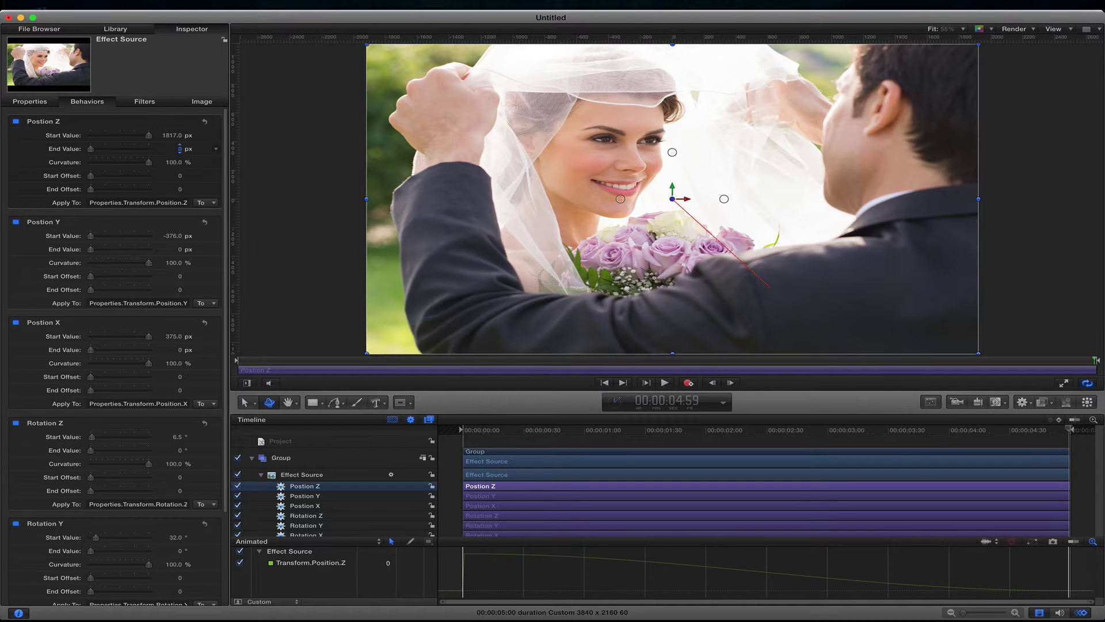
Step: End the ramps at Position Z -580.9 px, Position Y -48.1 px, Rotation Z 16.43°, then play from start
{"action": "left_click_drag", "start_coordinate": [179, 148], "coordinate": [170, 148]}
{"action": "left_click_drag", "start_coordinate": [181, 250], "coordinate": [172, 250]}
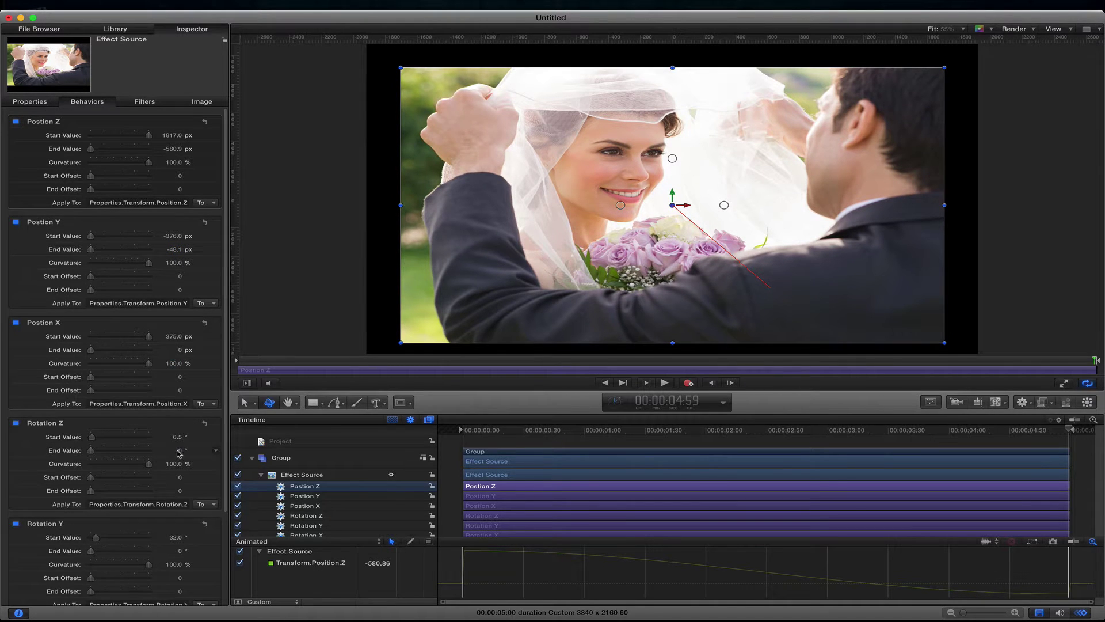
{"action": "left_click_drag", "start_coordinate": [179, 452], "coordinate": [182, 452]}
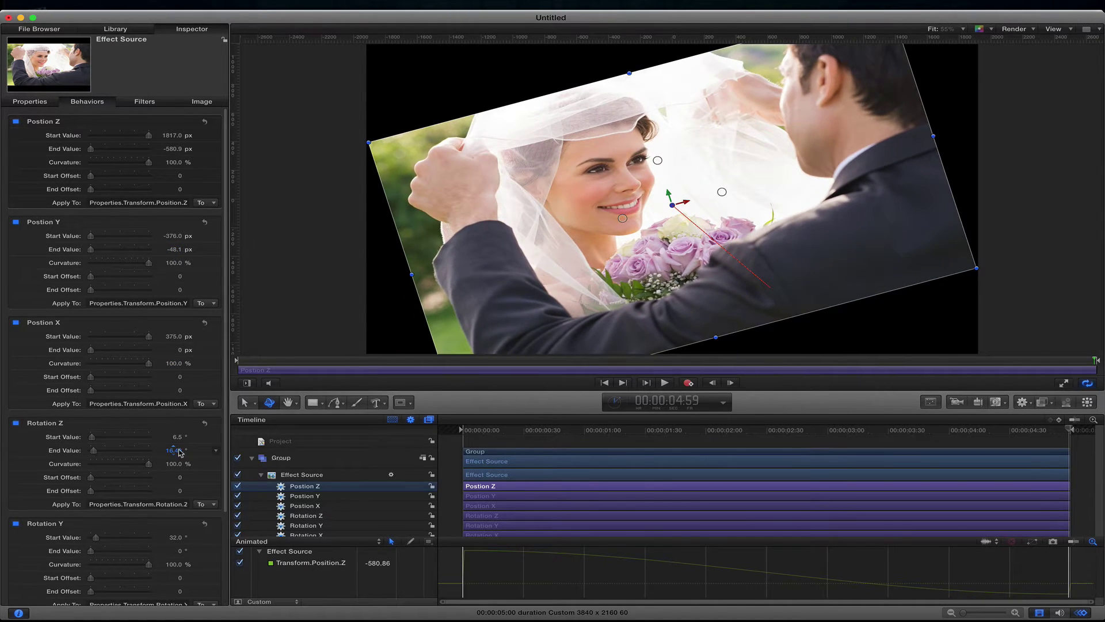
{"action": "left_click_drag", "start_coordinate": [621, 438], "coordinate": [434, 442]}
{"action": "key", "text": "space"}
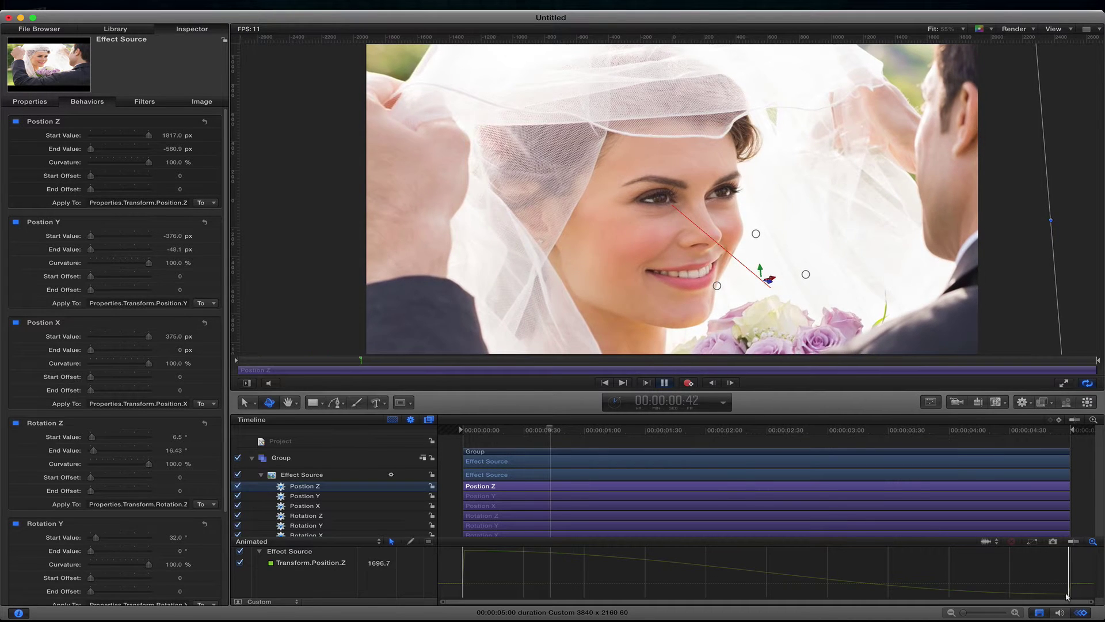
Step: Close the Keyframe Editor while the zoom-out animation plays
{"action": "left_click", "coordinate": [1082, 612]}
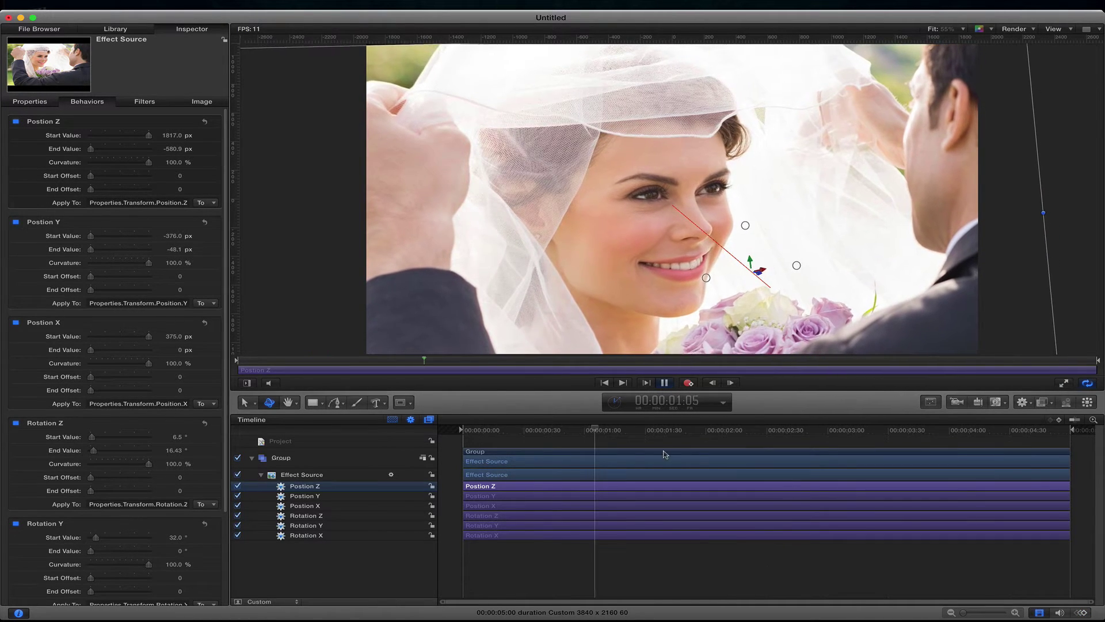